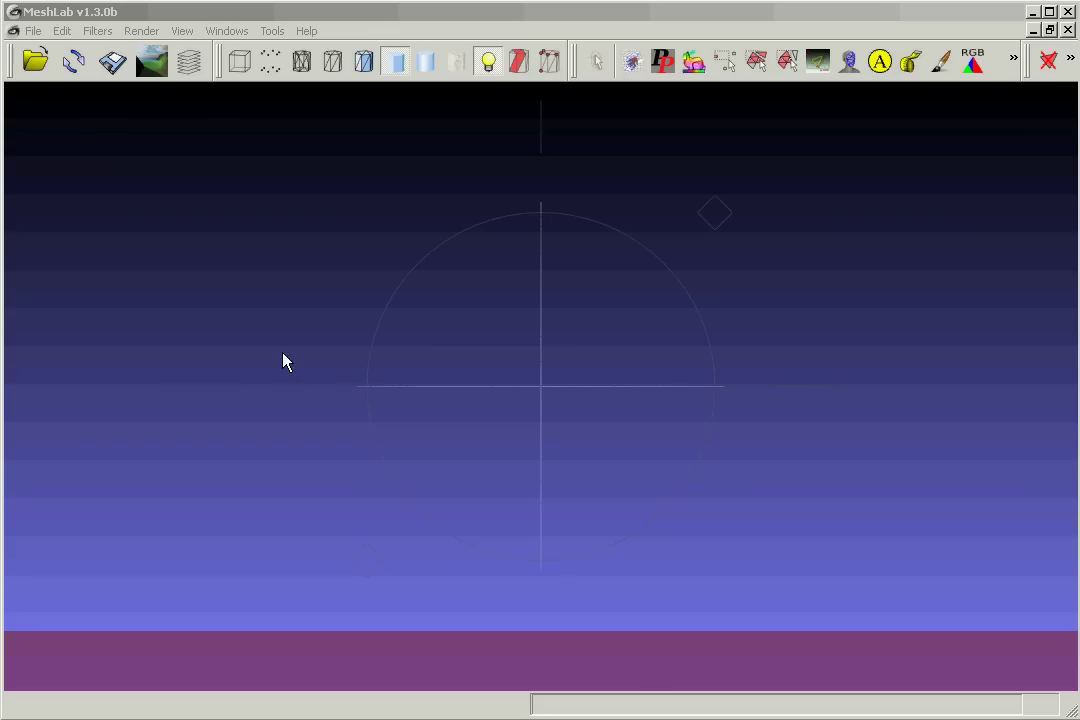
- Focus the MeshLab window to start opening a model from the 0Sketchup folder
left_click(289, 13)
left_click(290, 14)
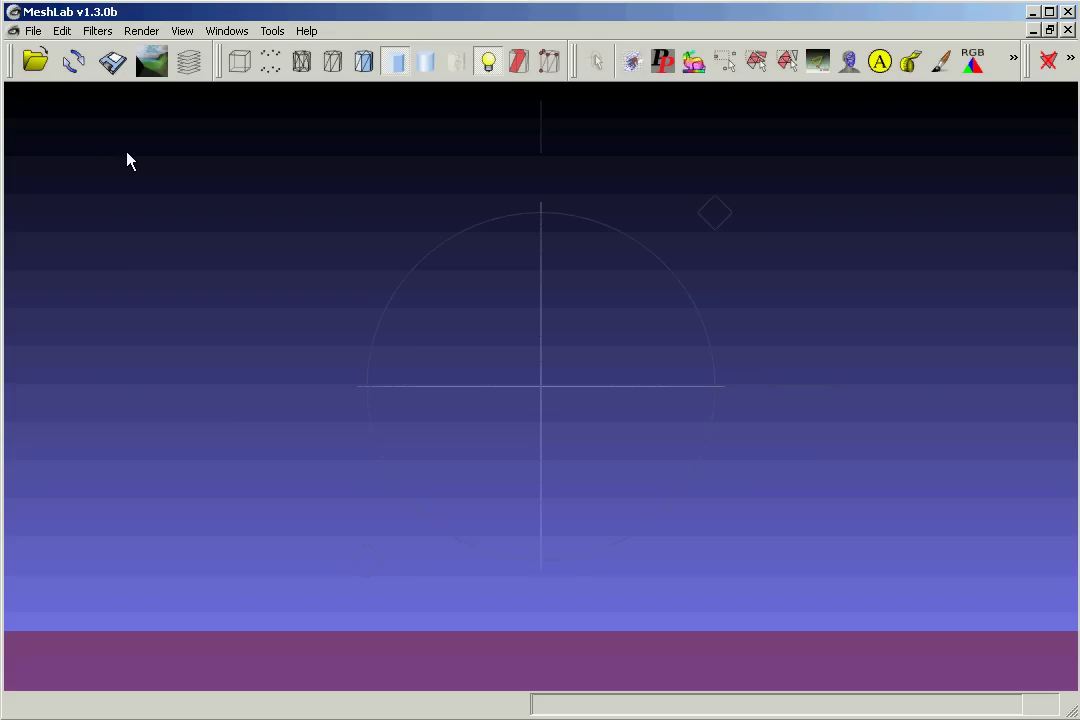
- Open Foot_R.stl with Unify Duplicated Vertices on, giving 2208 vertices and 4412 faces
left_click(35, 62)
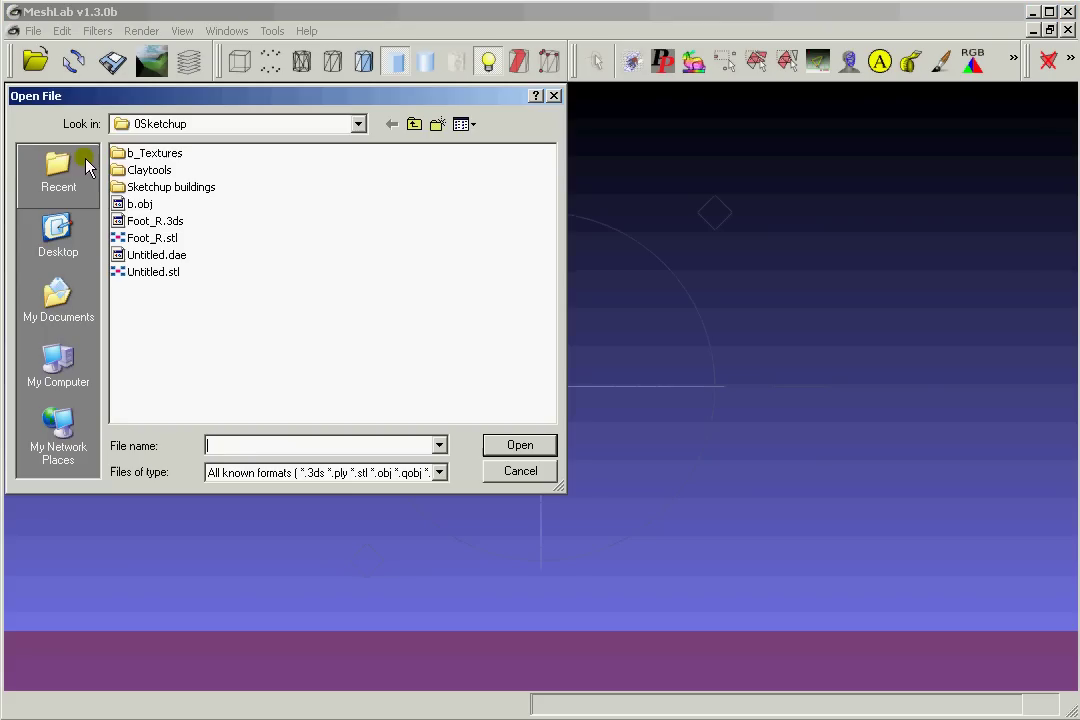
double_click(160, 238)
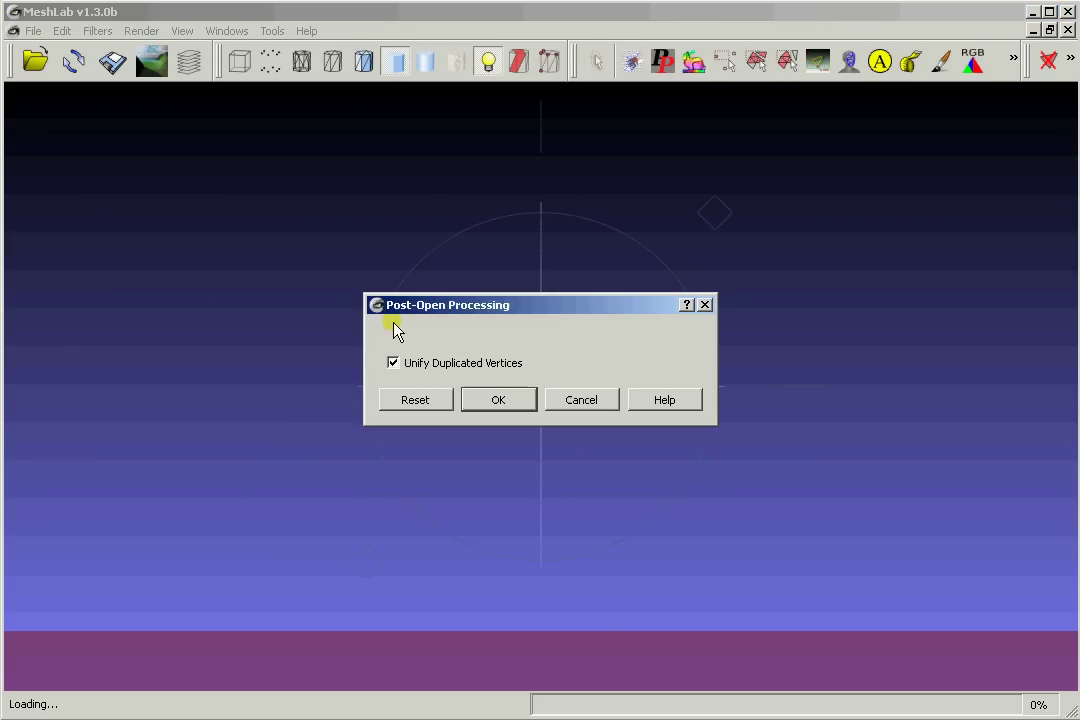
left_click(498, 400)
mouse_move(639, 424)
left_mouse_down()
mouse_move(475, 428)
mouse_move(545, 352)
mouse_move(477, 415)
mouse_move(475, 313)
mouse_move(523, 345)
mouse_move(458, 321)
mouse_move(559, 397)
mouse_move(603, 381)
mouse_move(567, 378)
mouse_move(648, 420)
mouse_move(407, 301)
left_mouse_up()
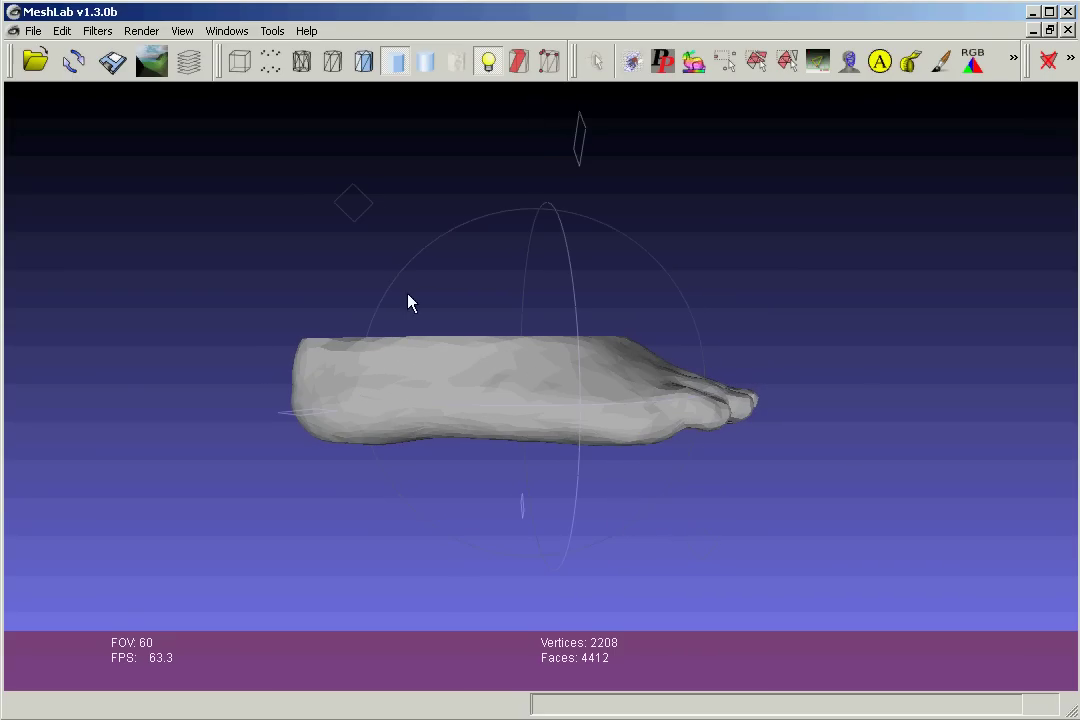
- Rotate the foot through several angles, including a flat side view, to inspect it
left_click(153, 55)
mouse_move(422, 291)
left_mouse_down()
mouse_move(410, 299)
mouse_move(429, 284)
mouse_move(381, 291)
mouse_move(535, 320)
mouse_move(536, 243)
left_mouse_up()
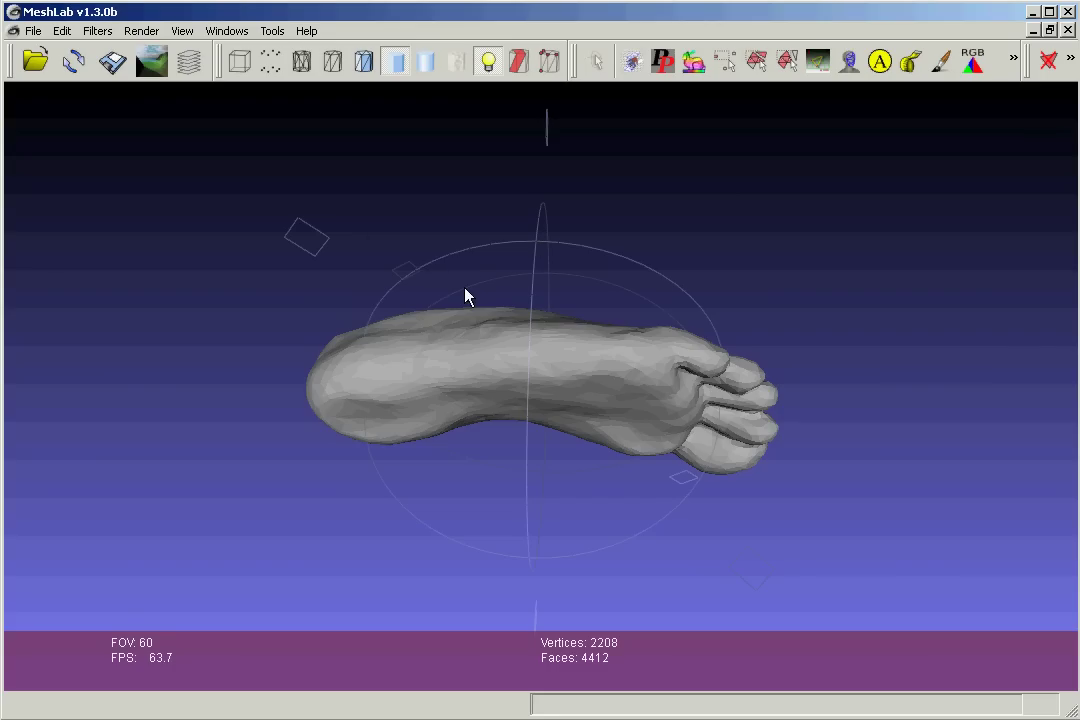
mouse_move(500, 285)
left_mouse_down()
mouse_move(514, 306)
mouse_move(487, 436)
left_mouse_up()
left_click_drag(693, 395, 716, 410)
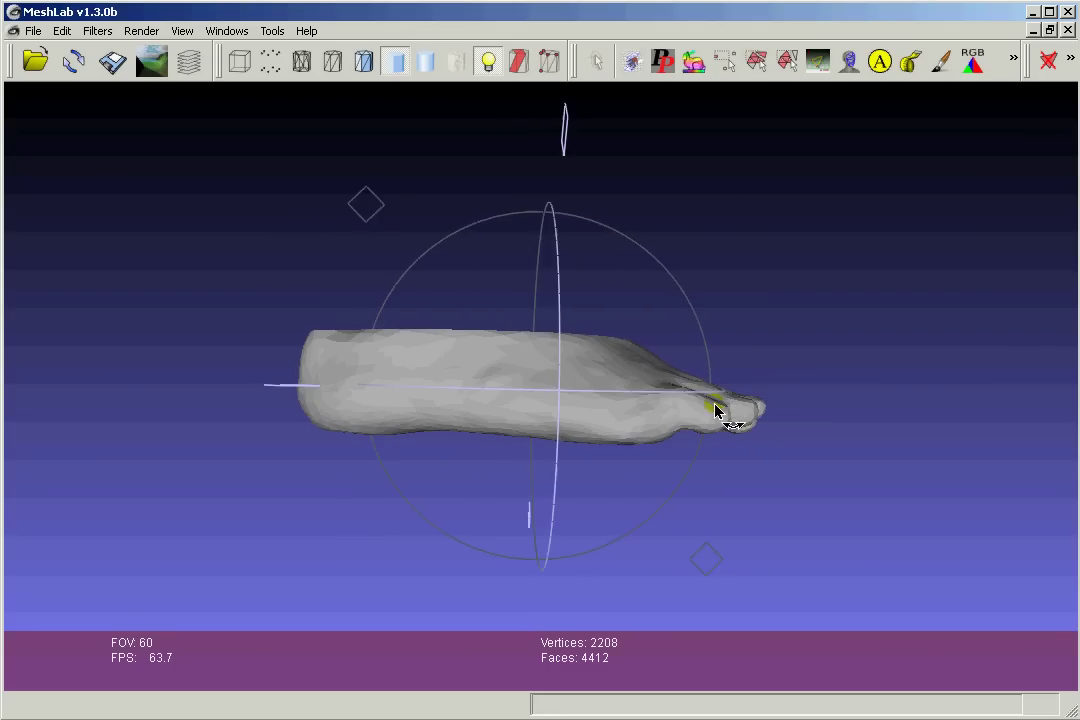
left_click_drag(489, 299, 476, 298)
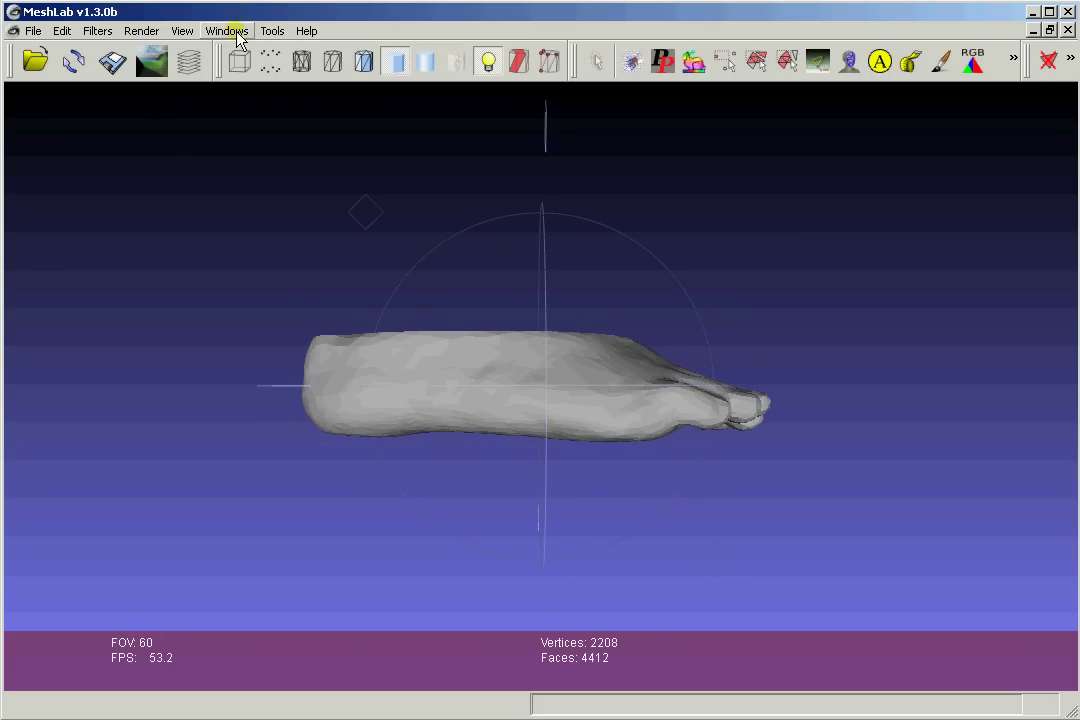
left_click(157, 38)
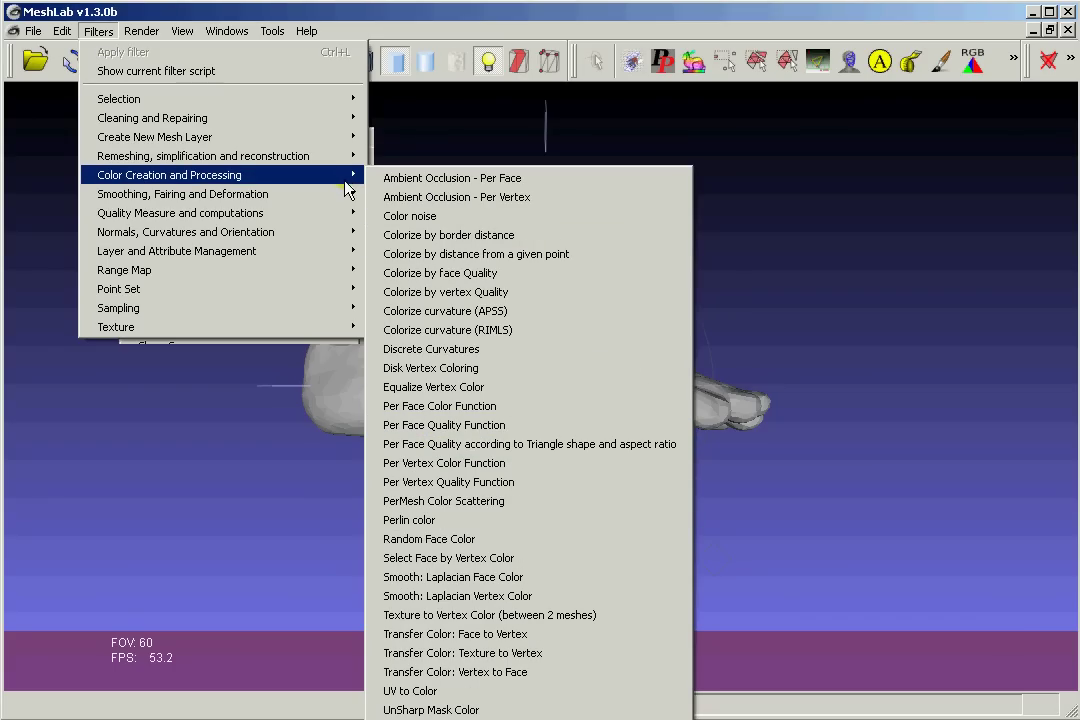
mouse_move(185, 232)
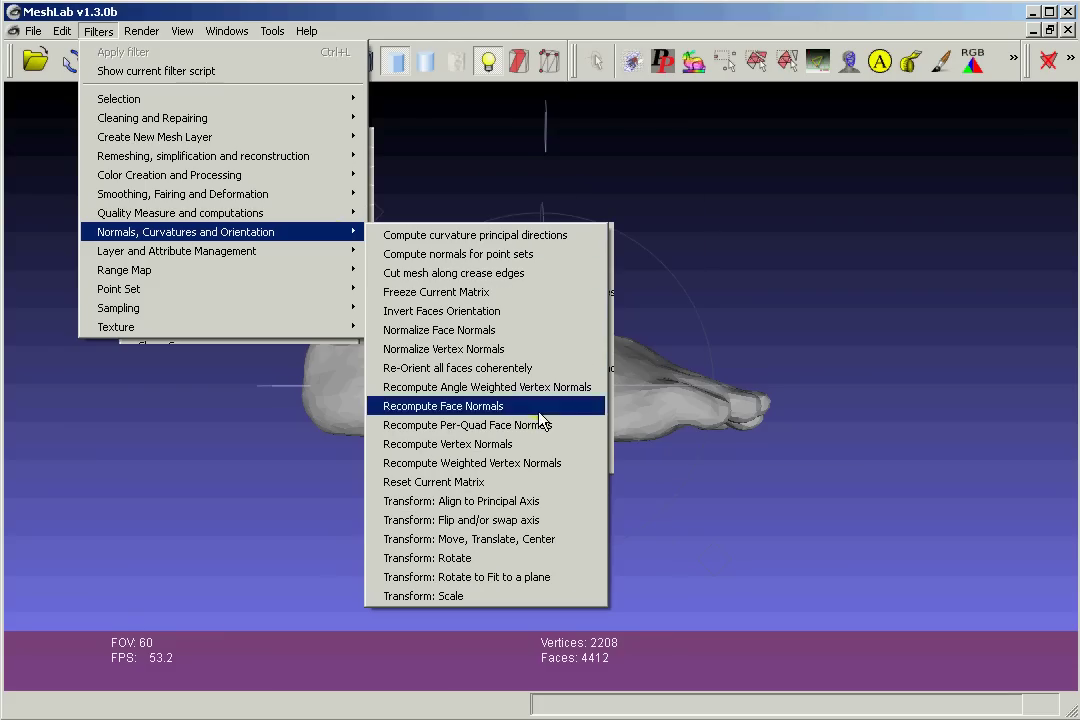
- Open the Move, Translate, Center filter and park its dialog top-right beside the foot
left_click(548, 545)
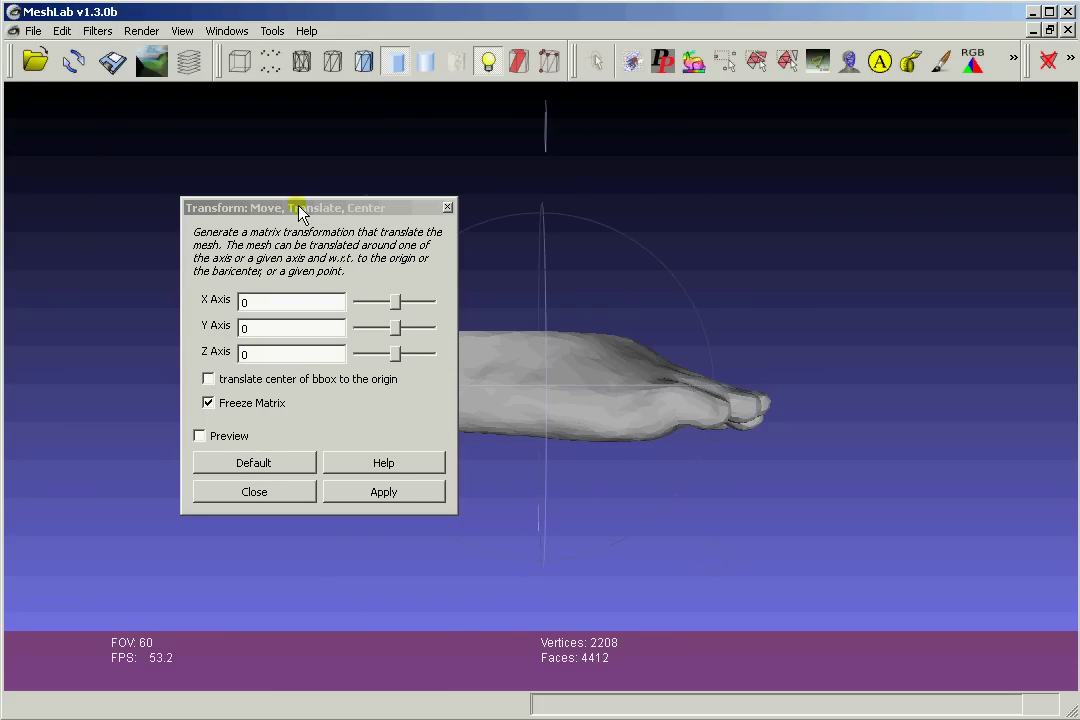
left_click_drag(300, 210, 897, 112)
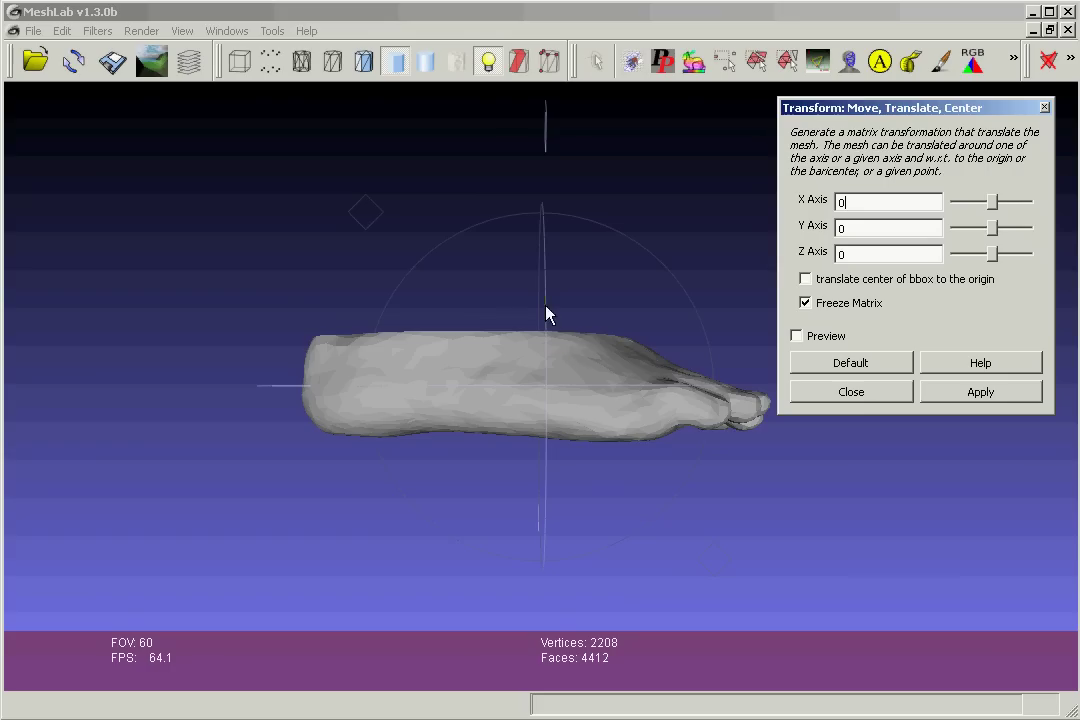
mouse_move(549, 310)
left_mouse_down()
mouse_move(562, 523)
mouse_move(718, 361)
mouse_move(476, 358)
mouse_move(632, 445)
mouse_move(473, 402)
mouse_move(595, 335)
mouse_move(545, 325)
mouse_move(559, 304)
mouse_move(595, 301)
left_mouse_up()
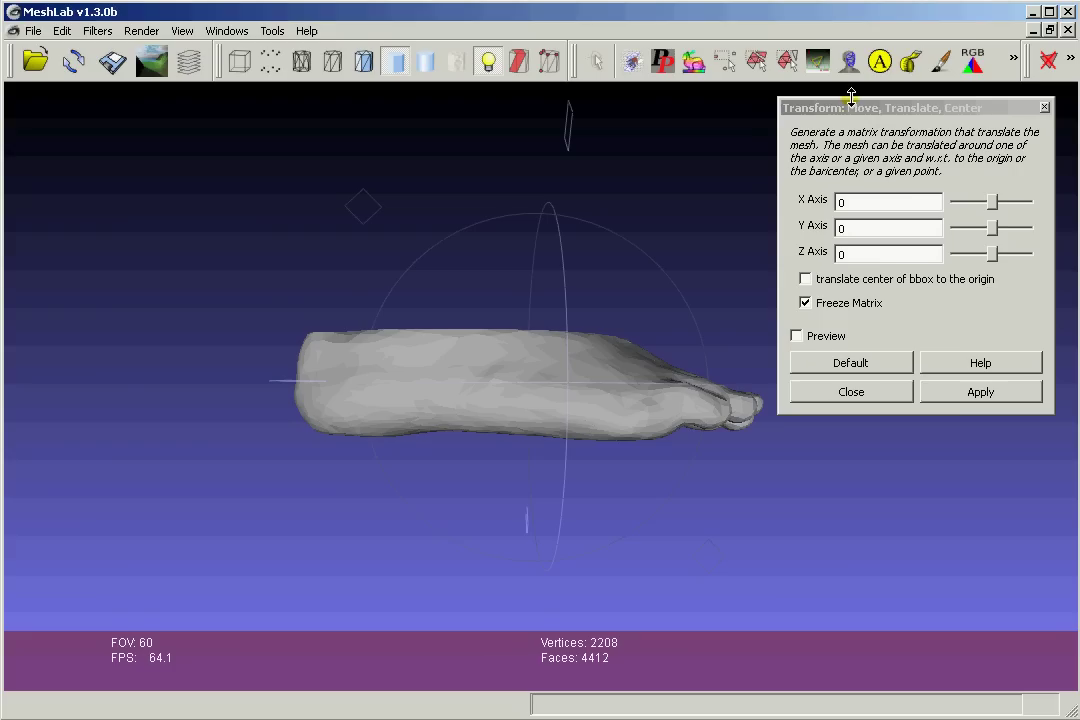
left_click_drag(873, 112, 886, 102)
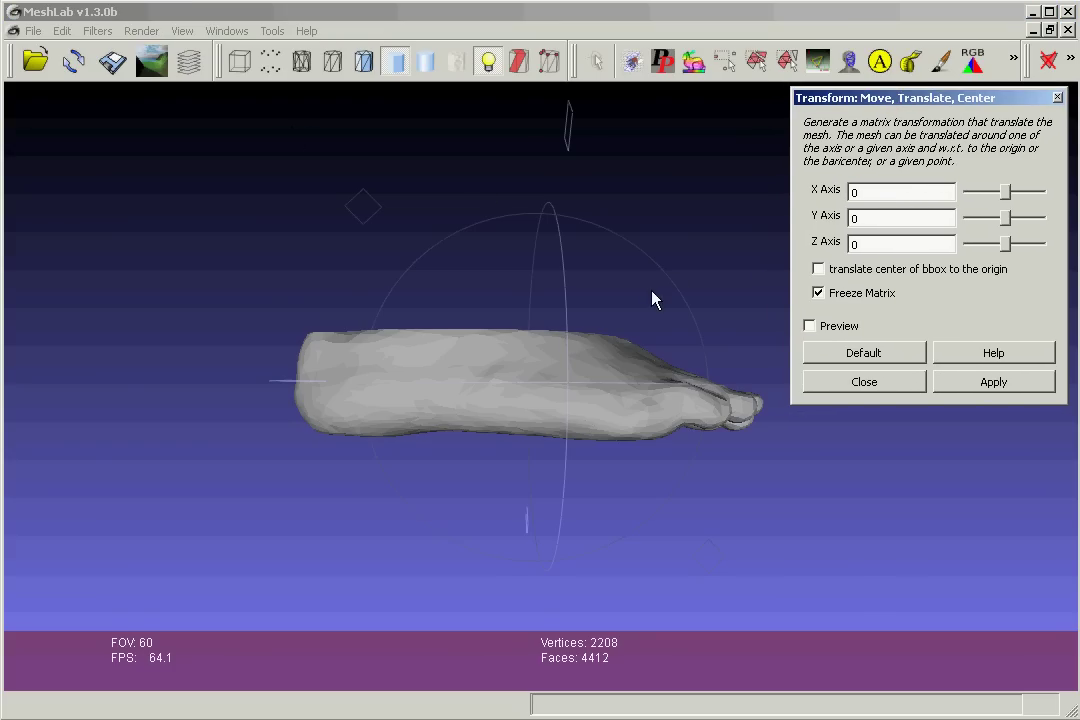
left_click_drag(611, 343, 337, 373)
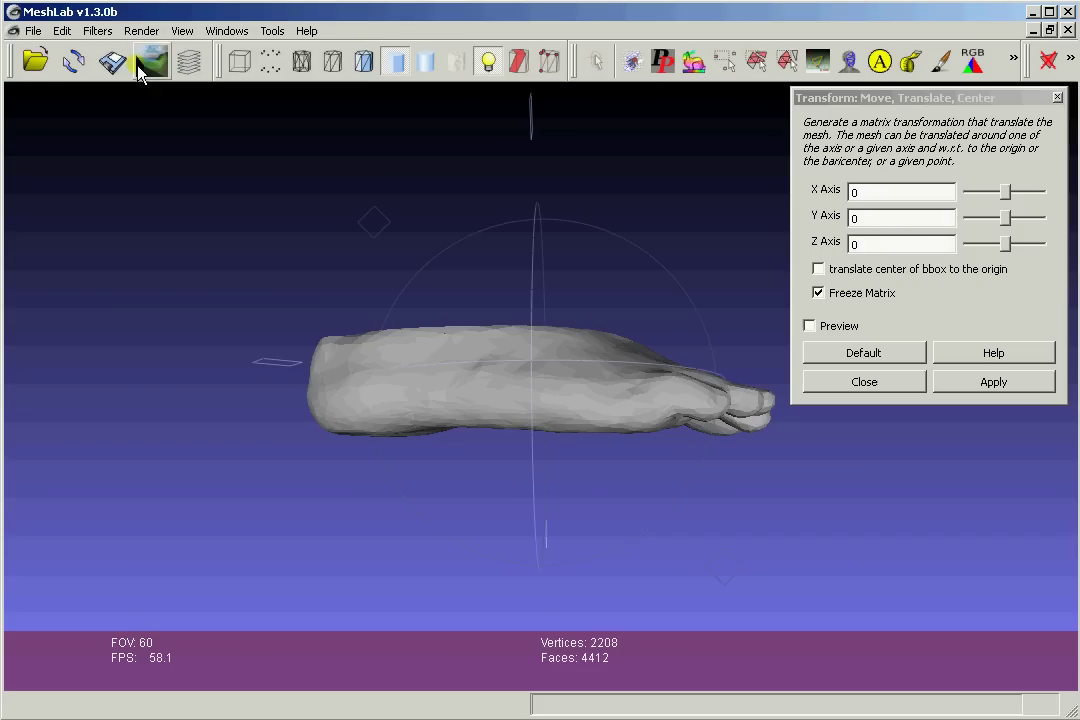
left_click(98, 31)
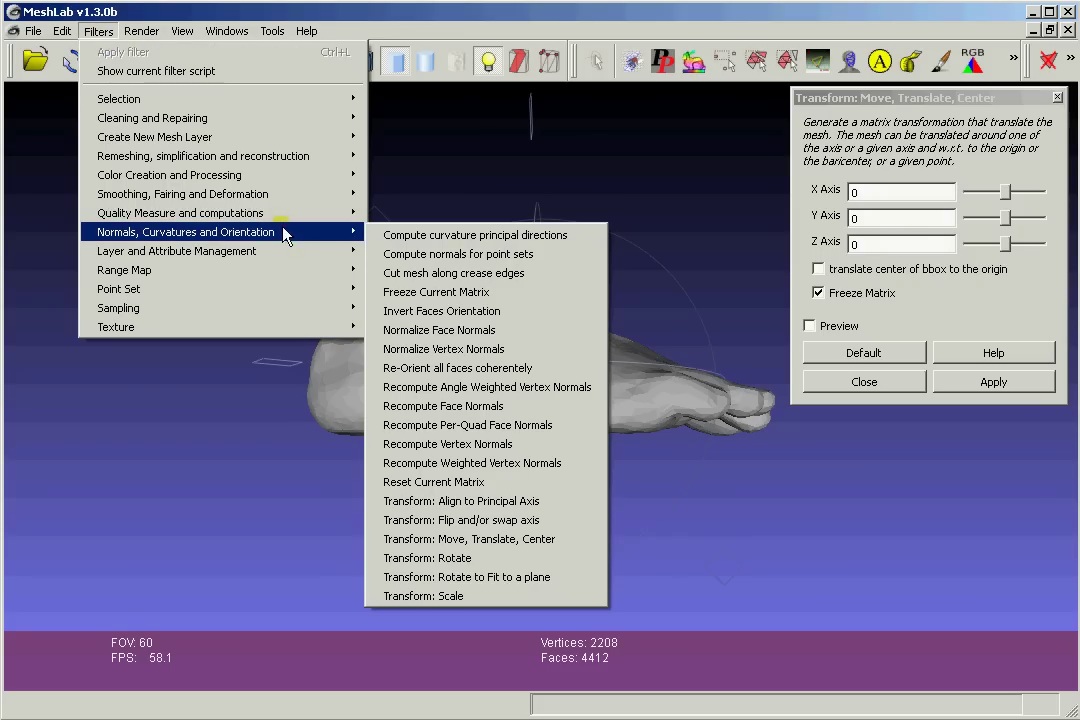
mouse_move(185, 232)
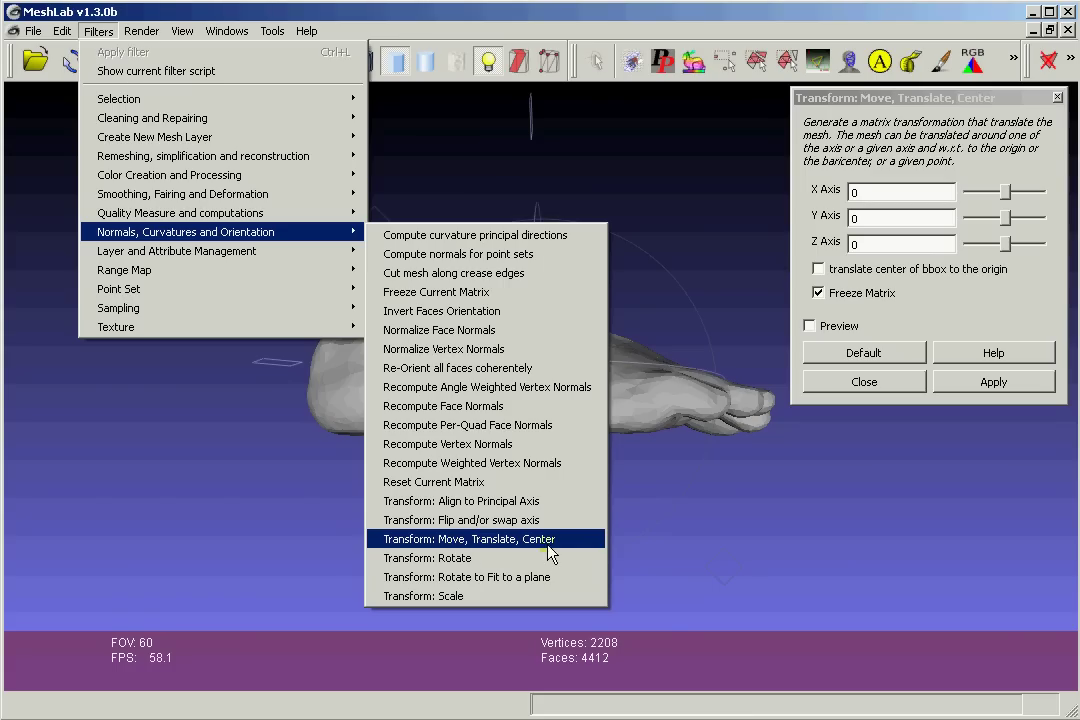
- Enable Preview and 'translate center of bbox to the origin', then close the Transform dialog
left_click(812, 326)
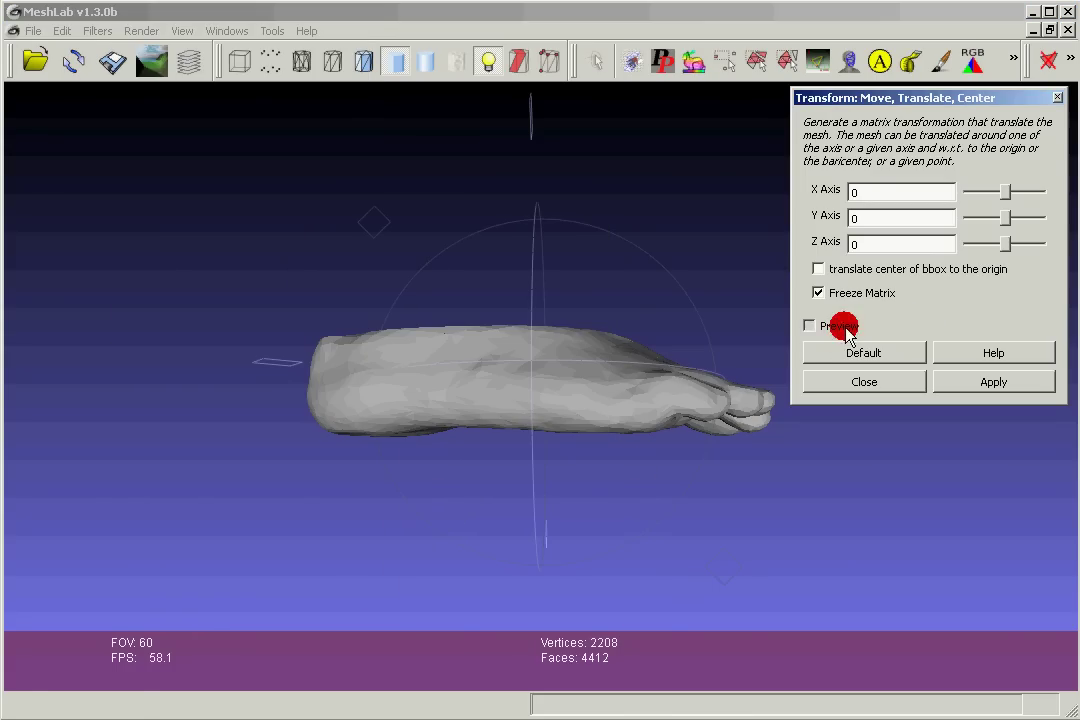
left_click(818, 269)
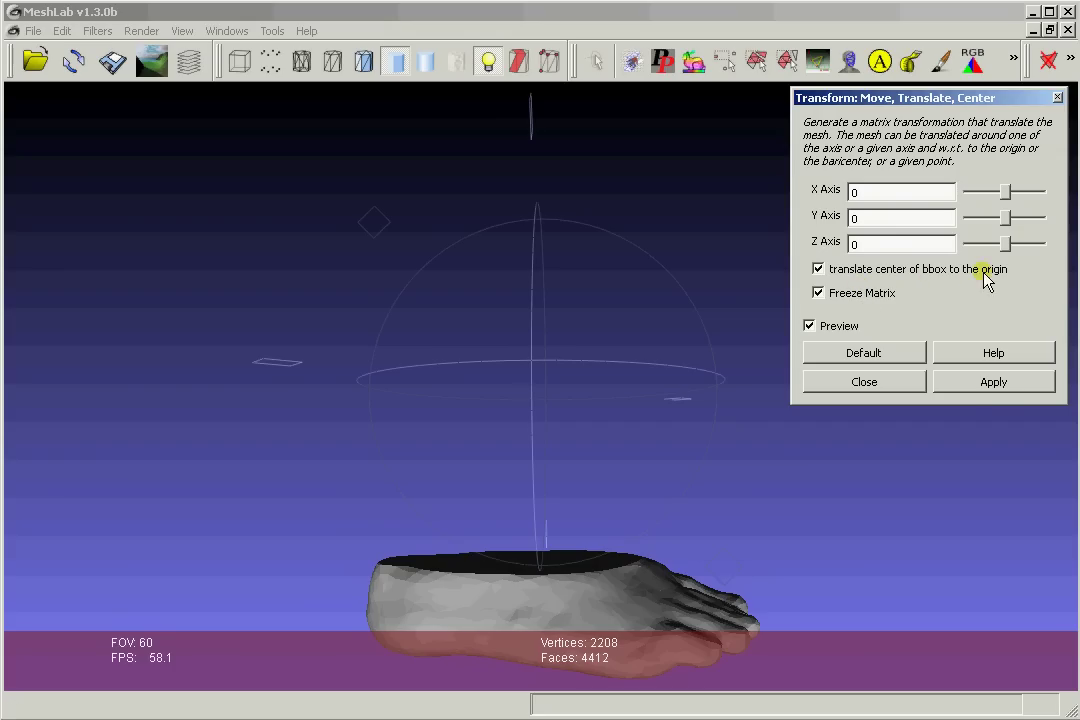
left_click(897, 388)
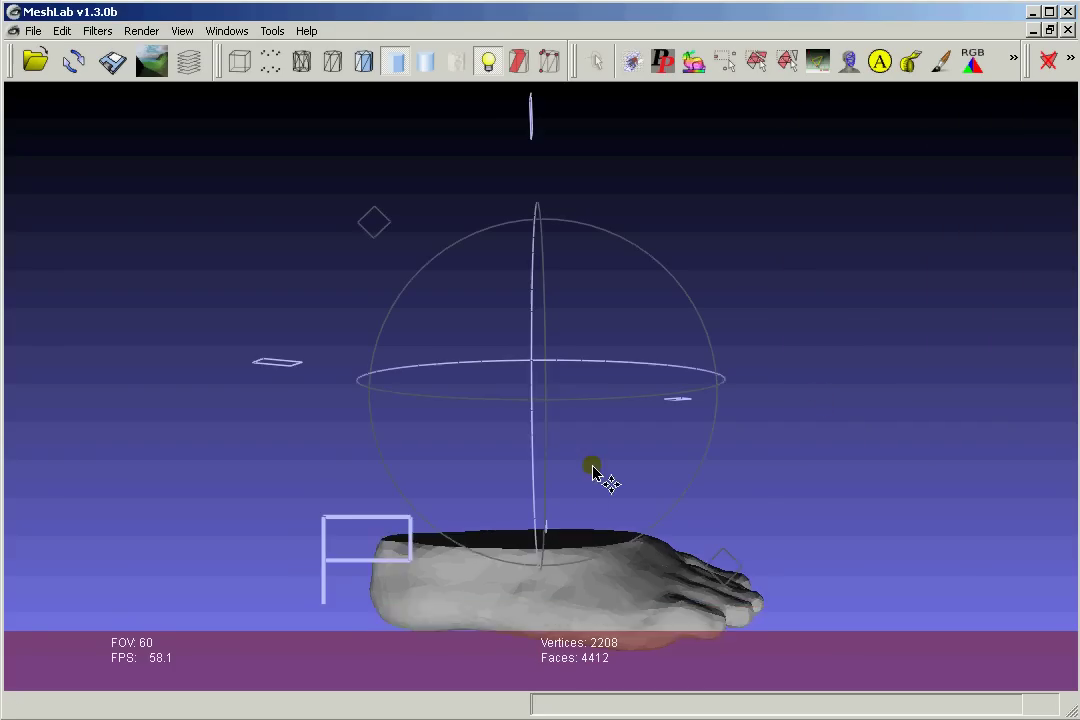
left_click(128, 34)
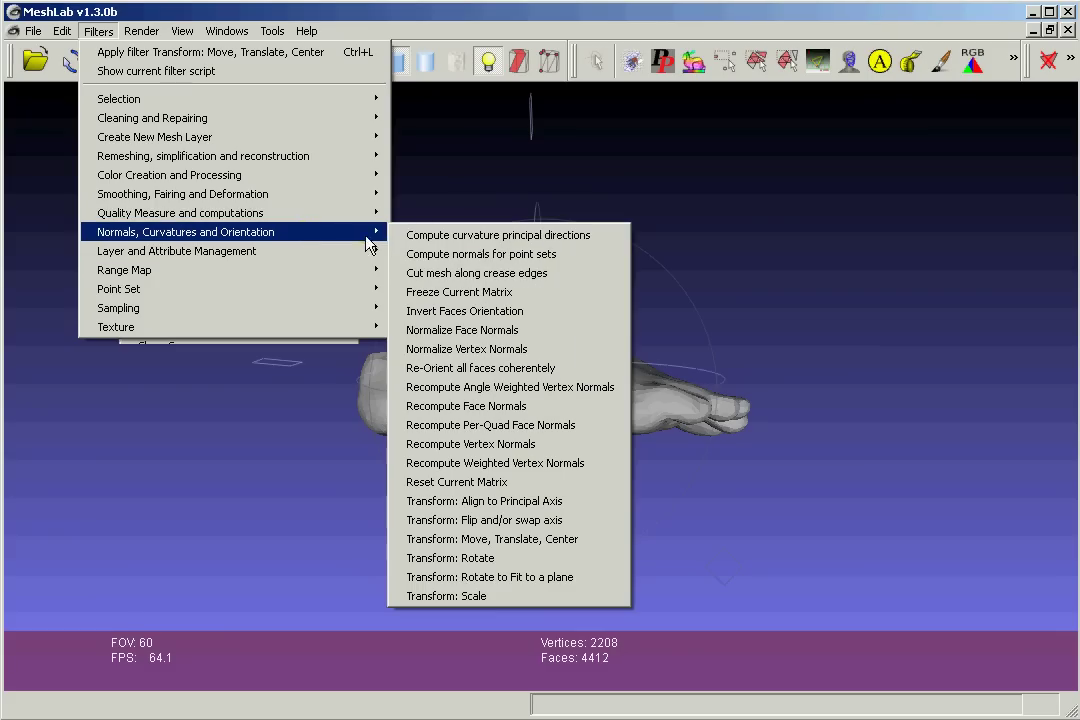
- Orbit the centred foot through front, long-side and underside views
left_click(458, 297)
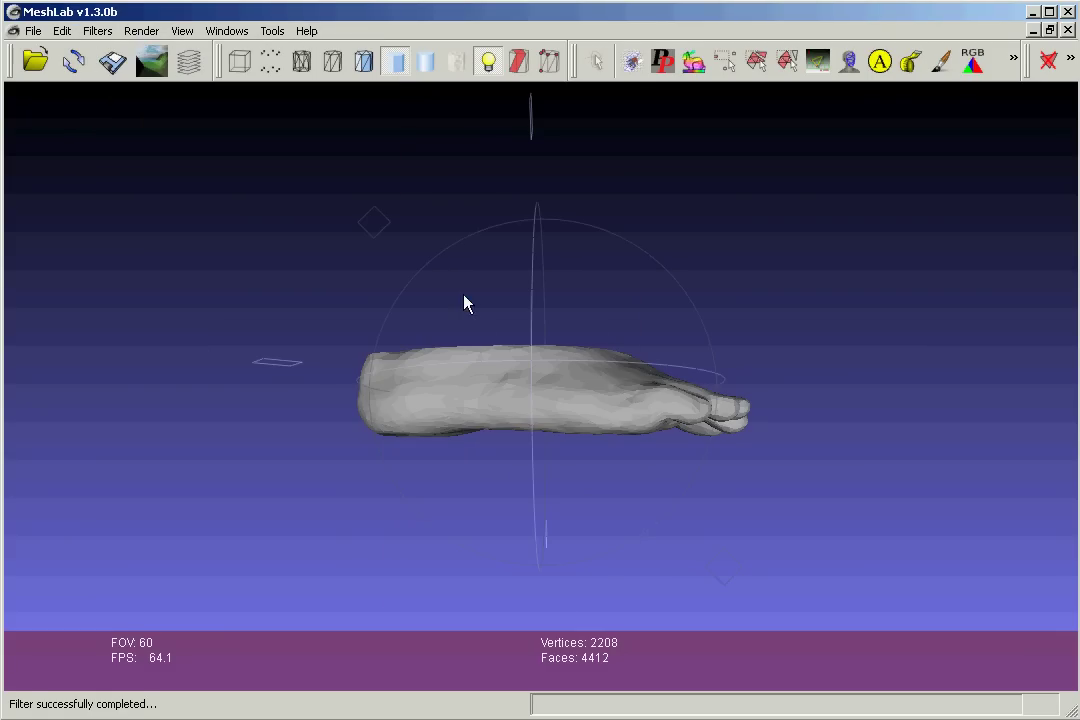
mouse_move(723, 429)
left_mouse_down()
mouse_move(706, 400)
mouse_move(374, 429)
left_mouse_up()
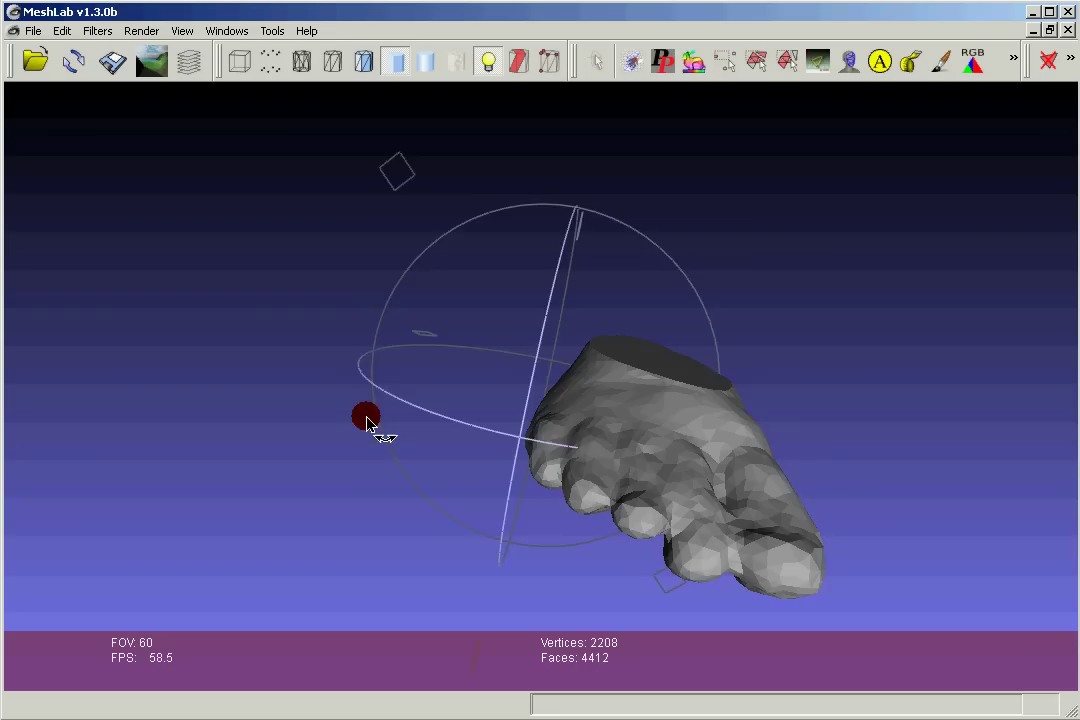
mouse_move(718, 392)
left_mouse_down()
mouse_move(571, 301)
mouse_move(574, 333)
mouse_move(704, 533)
mouse_move(490, 345)
mouse_move(393, 405)
mouse_move(538, 453)
left_mouse_up()
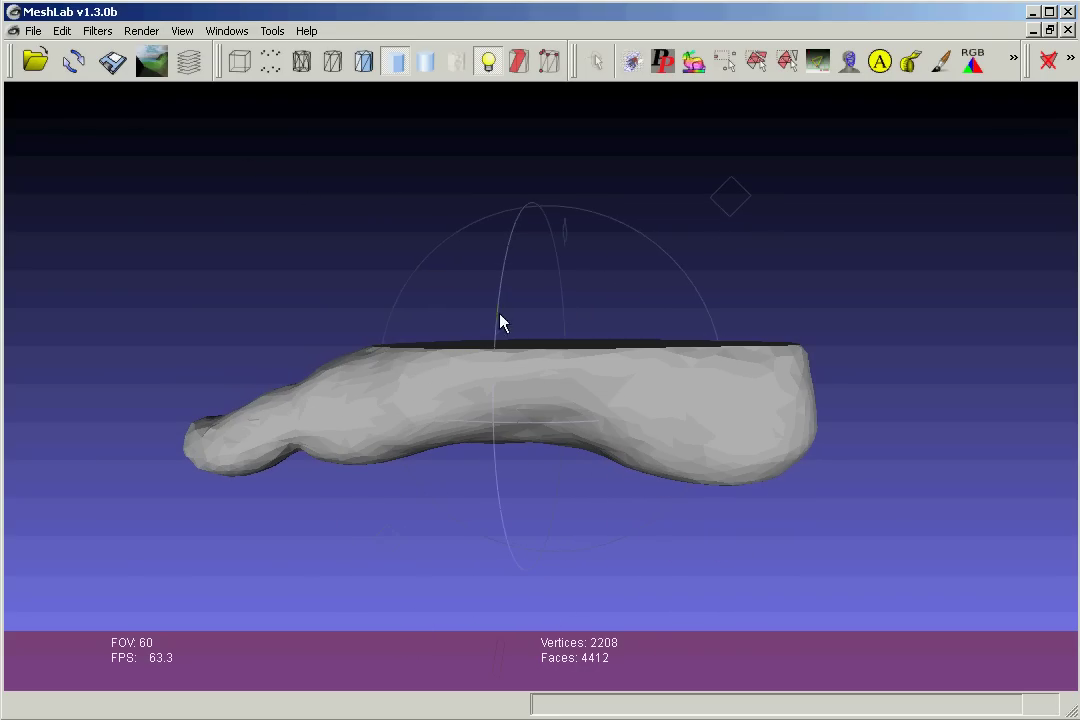
mouse_move(502, 322)
left_mouse_down()
mouse_move(465, 415)
mouse_move(499, 207)
mouse_move(518, 354)
mouse_move(105, 100)
left_mouse_up()
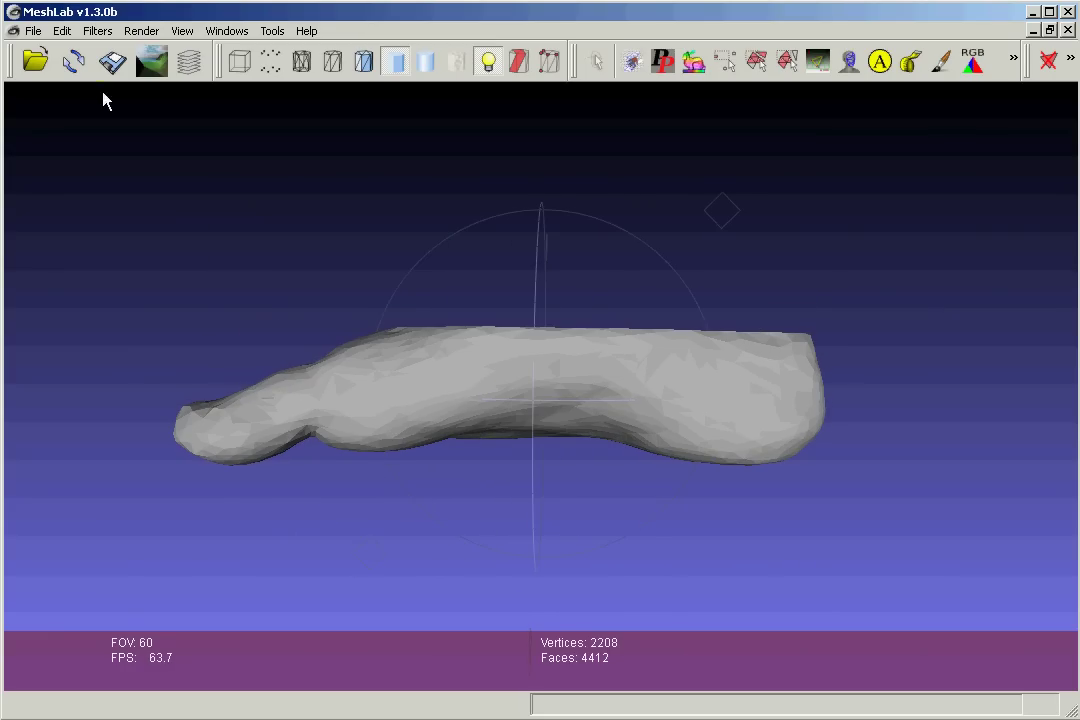
left_click(97, 31)
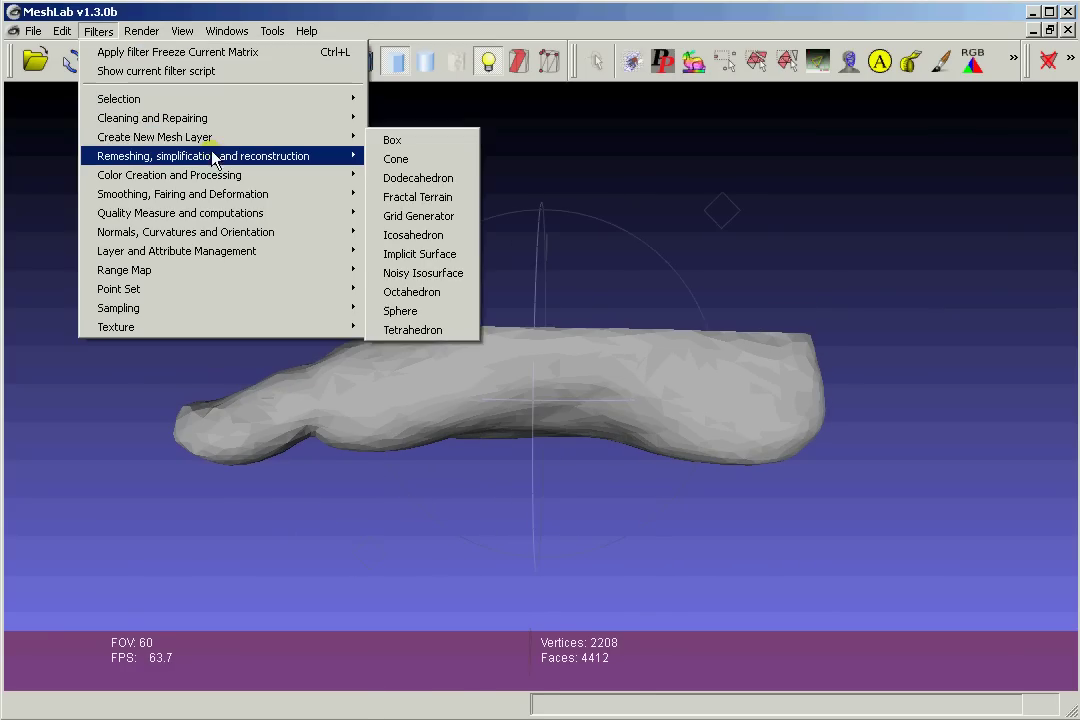
mouse_move(203, 156)
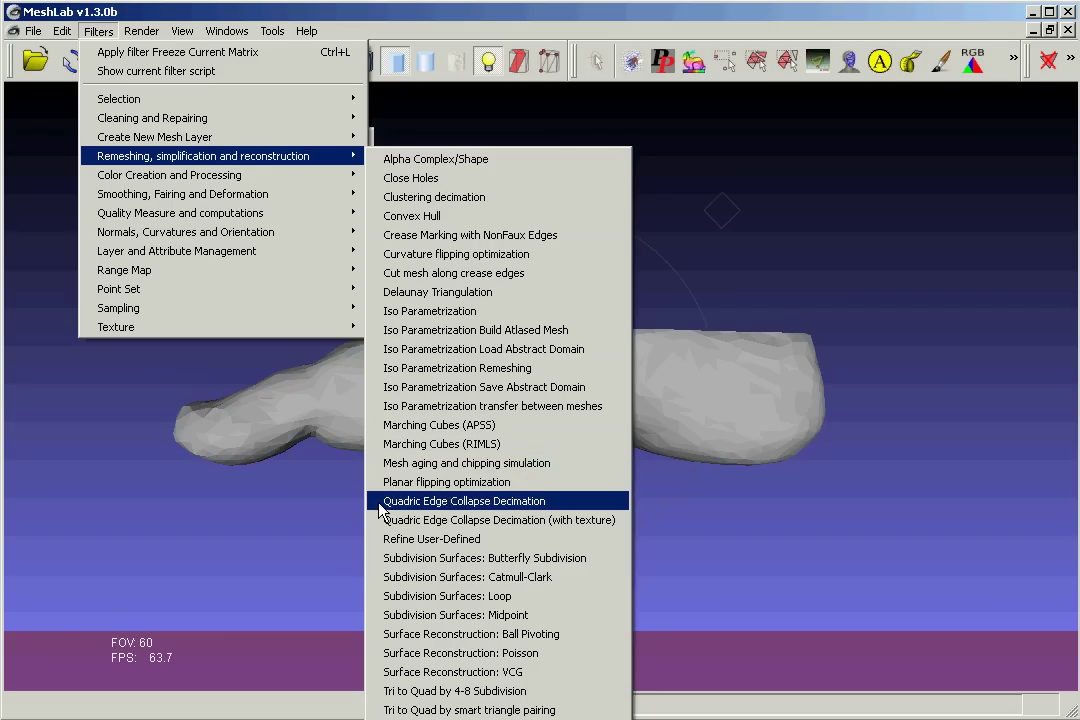
- Run Quadric Edge Collapse Decimation with a 2206-face target, moving its dialog aside
left_click(492, 509)
left_click_drag(317, 256, 863, 165)
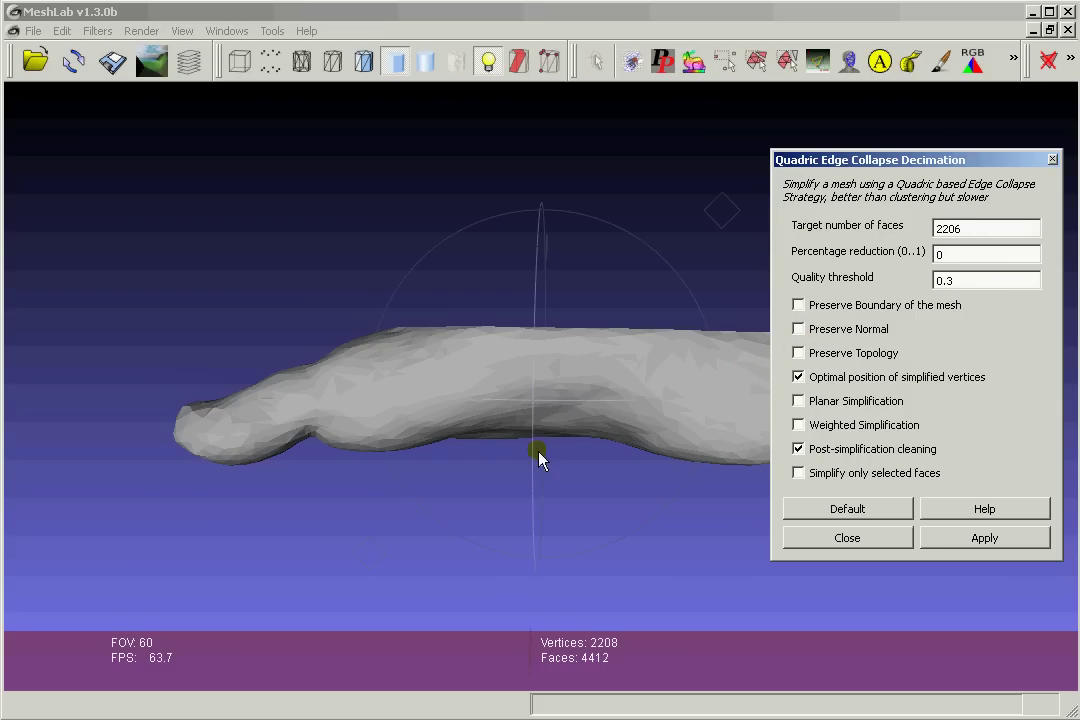
left_click_drag(815, 158, 850, 100)
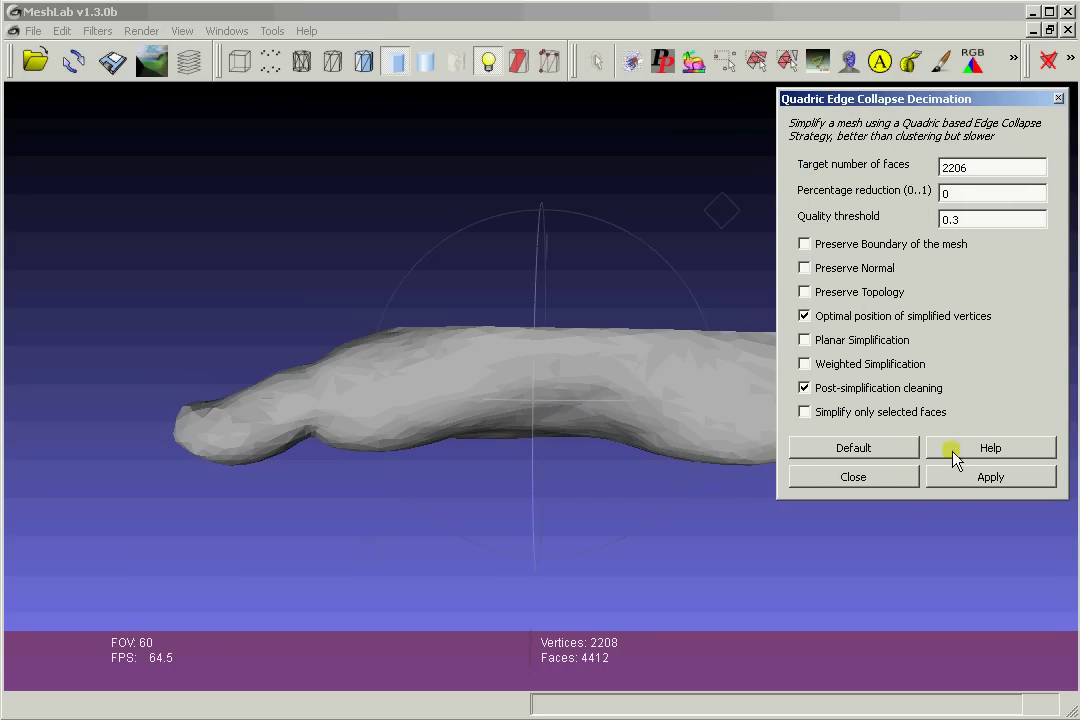
left_click(988, 477)
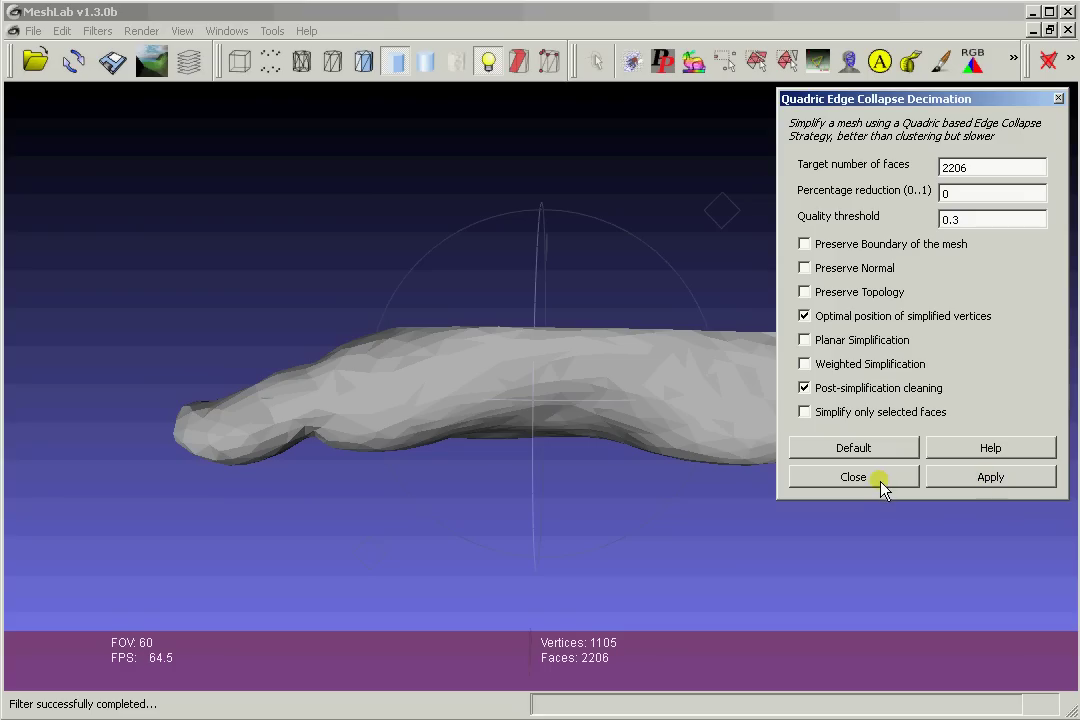
- Switch to Flat Lines rendering, close the decimation dialog and orbit the 2206-face foot
left_click(363, 61)
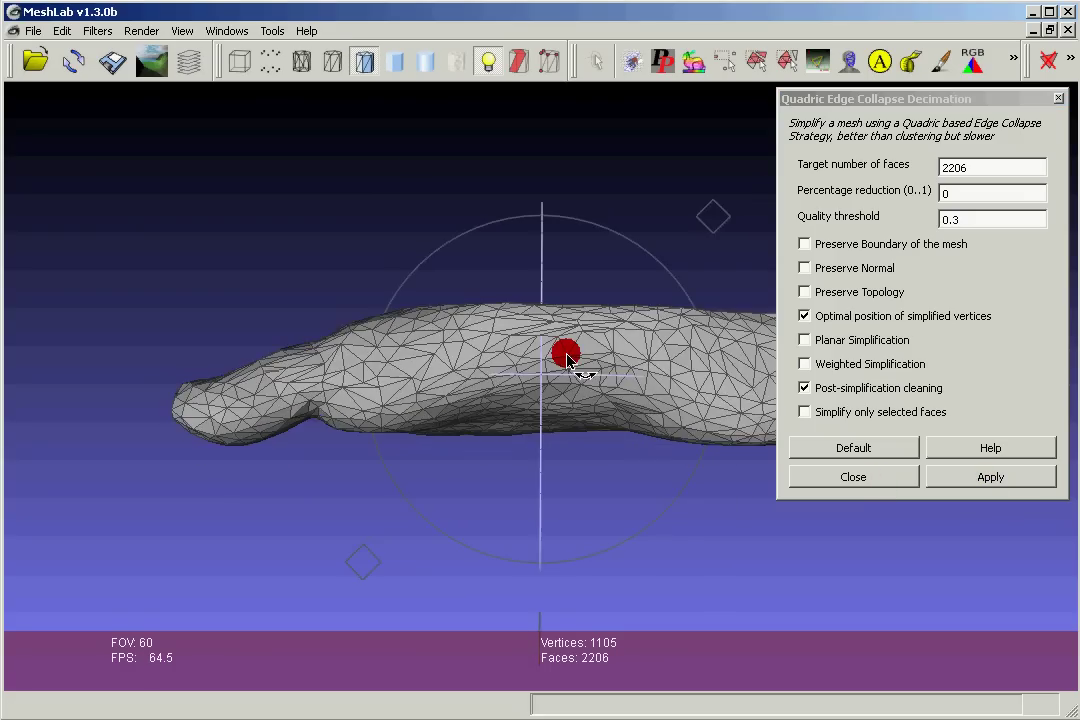
mouse_move(562, 354)
left_mouse_down()
mouse_move(570, 176)
mouse_move(562, 427)
left_mouse_up()
left_click(863, 477)
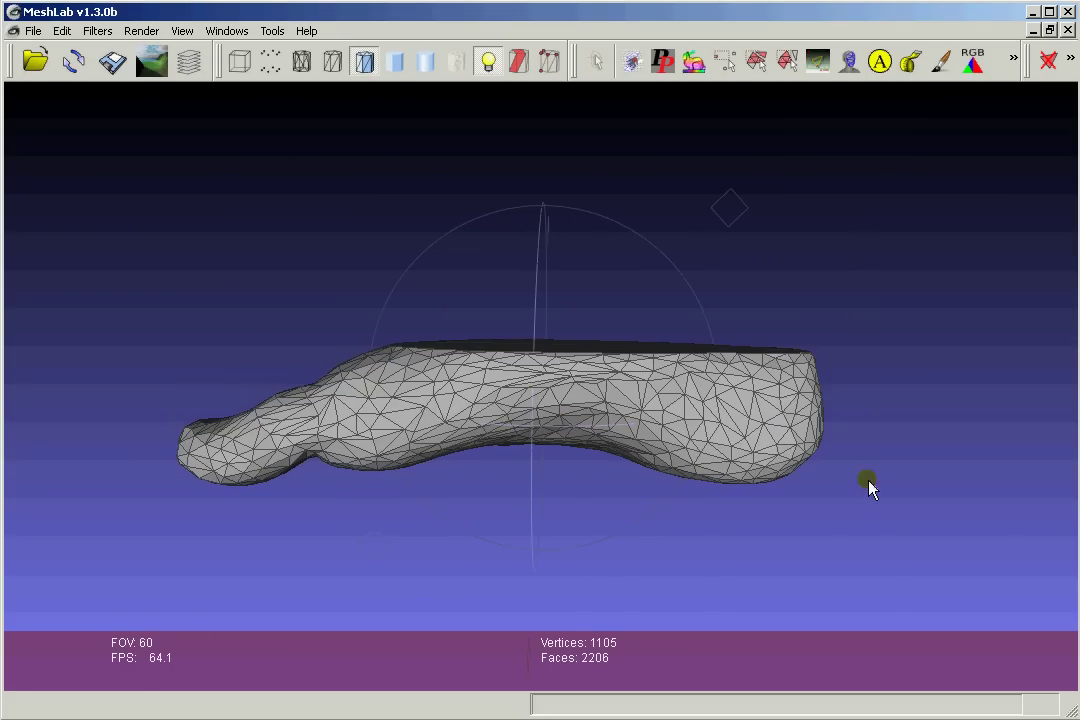
left_click_drag(733, 444, 861, 398)
mouse_move(569, 429)
left_mouse_down()
mouse_move(711, 364)
mouse_move(598, 425)
mouse_move(540, 374)
mouse_move(506, 313)
mouse_move(400, 263)
mouse_move(655, 385)
left_mouse_up()
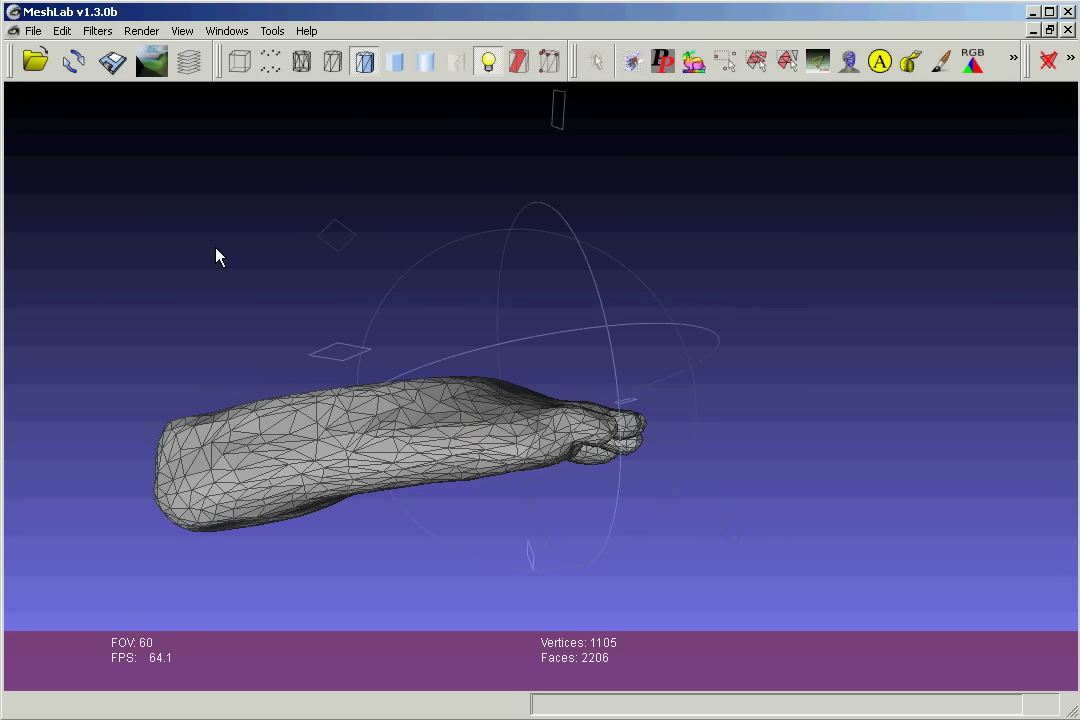
mouse_move(593, 294)
left_mouse_down()
mouse_move(598, 499)
mouse_move(555, 446)
mouse_move(614, 392)
mouse_move(465, 241)
mouse_move(468, 265)
left_mouse_up()
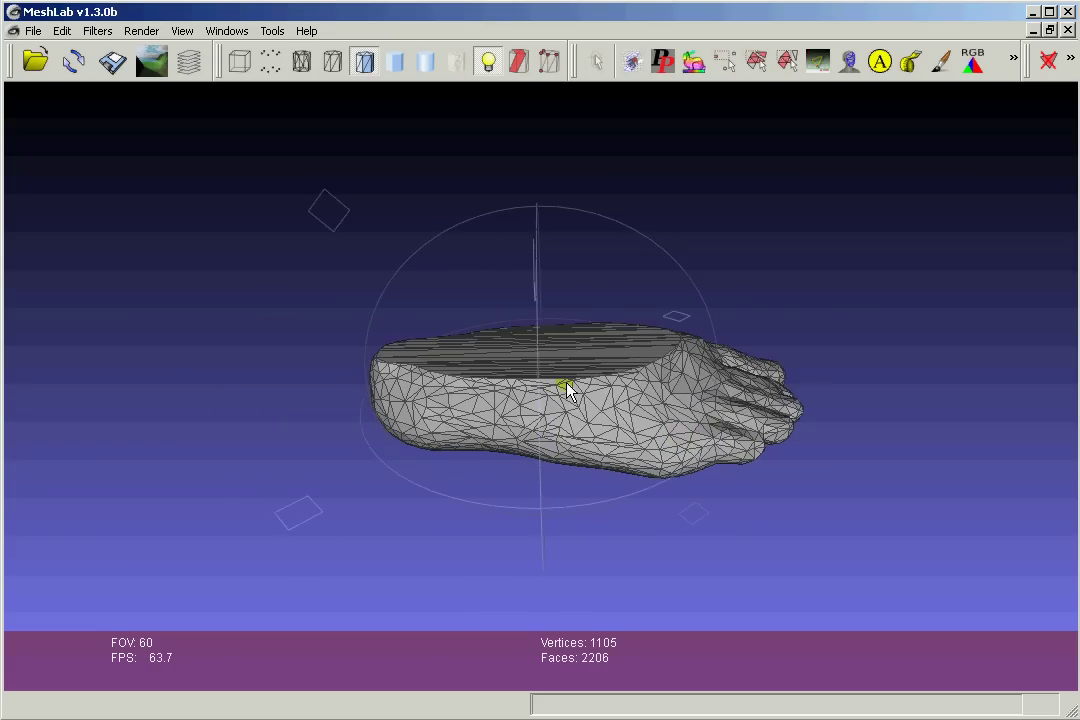
mouse_move(562, 386)
left_mouse_down()
mouse_move(576, 318)
mouse_move(568, 305)
left_mouse_up()
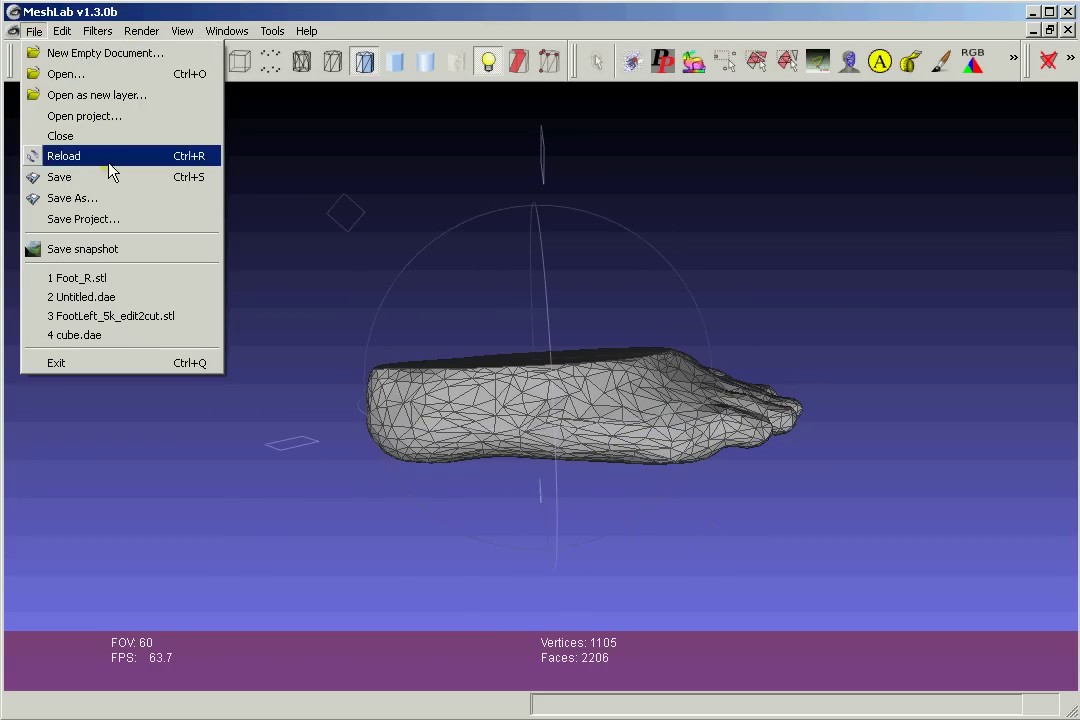
- Save as 3D-Studio (*.3ds) over Foot_R.3ds, confirming the replace and export options
left_click(111, 198)
left_click(721, 553)
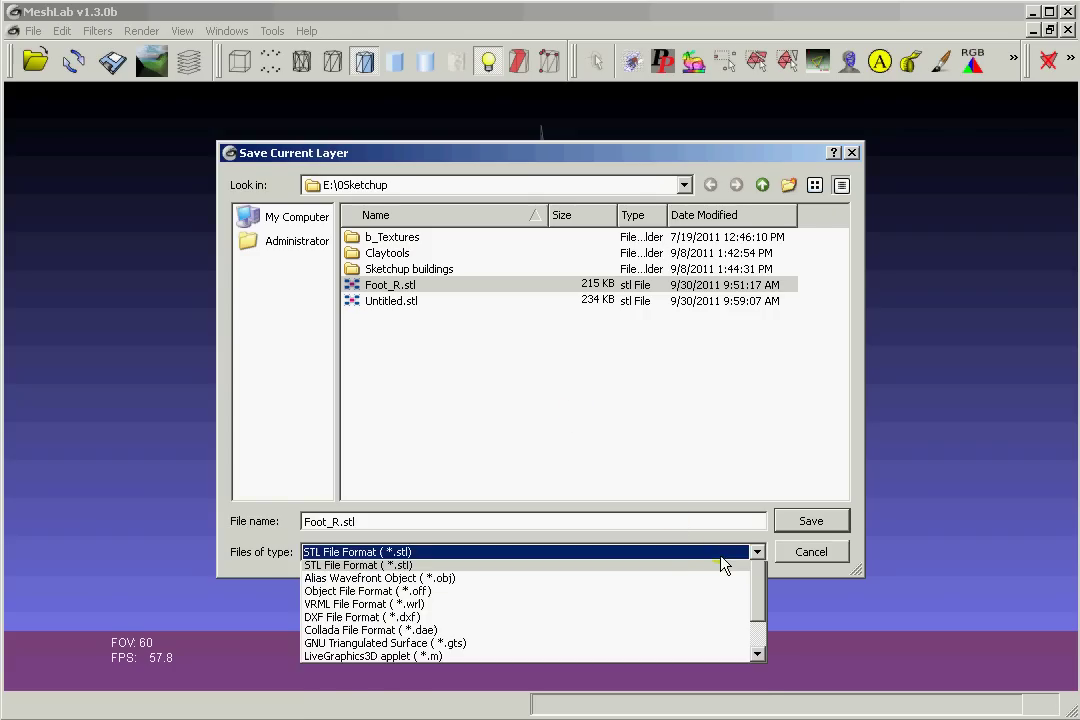
scroll(722, 565, "up", 1)
left_click(694, 583)
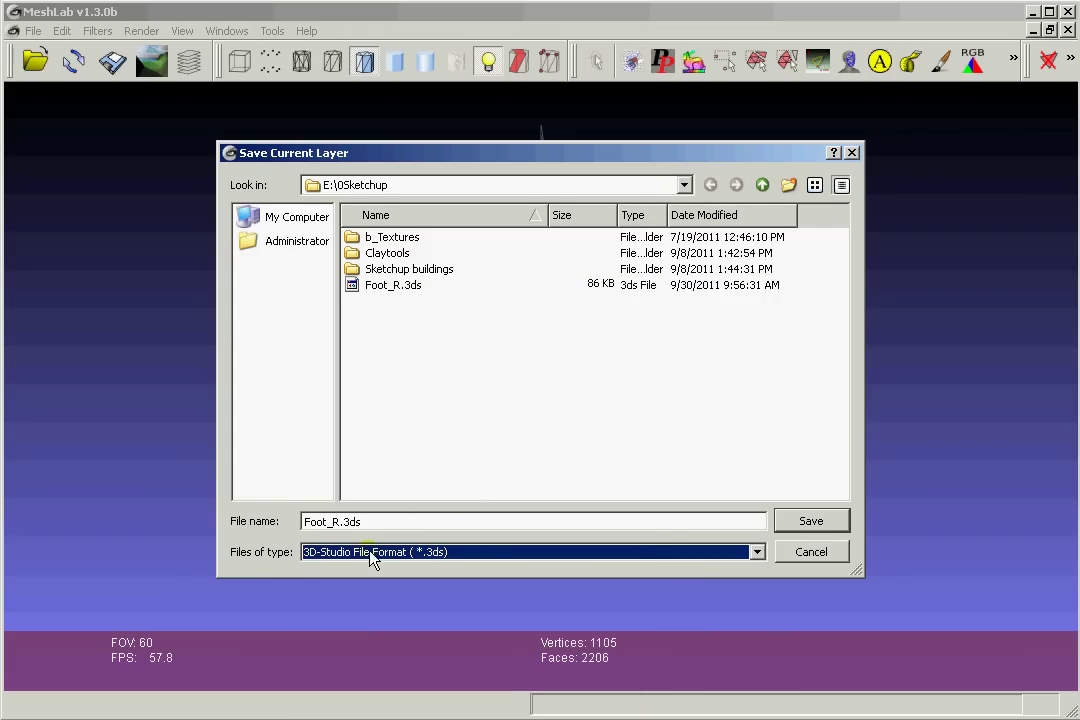
double_click(410, 288)
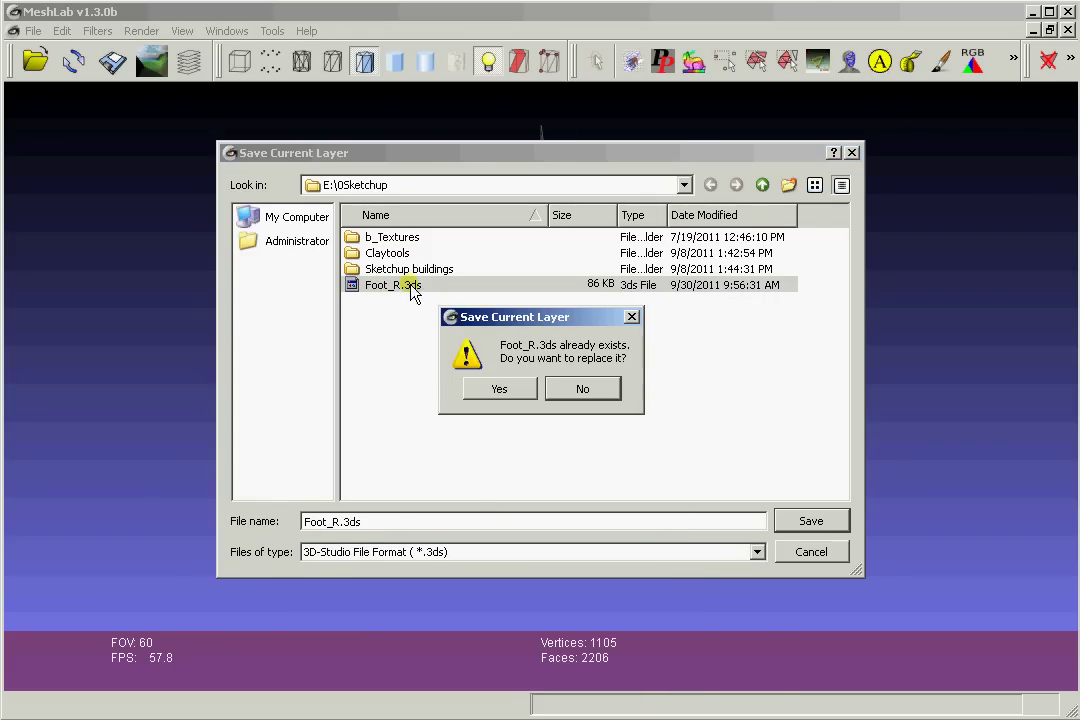
left_click(503, 397)
left_click(702, 520)
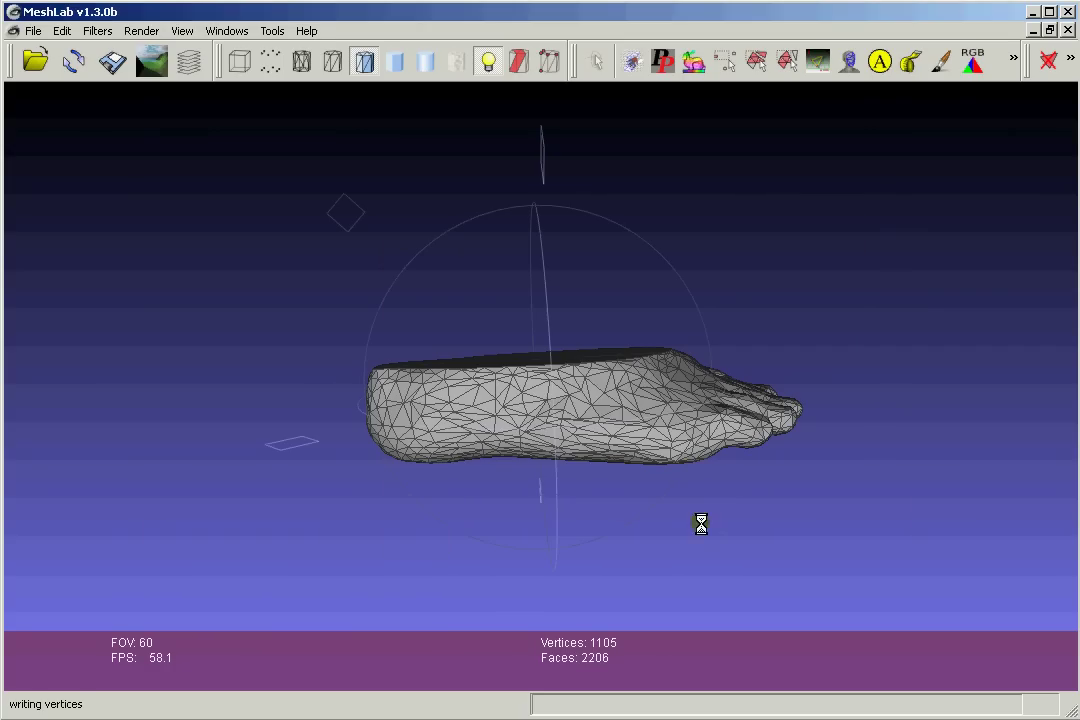
mouse_move(781, 482)
left_mouse_down()
mouse_move(369, 417)
mouse_move(172, 332)
mouse_move(706, 313)
left_mouse_up()
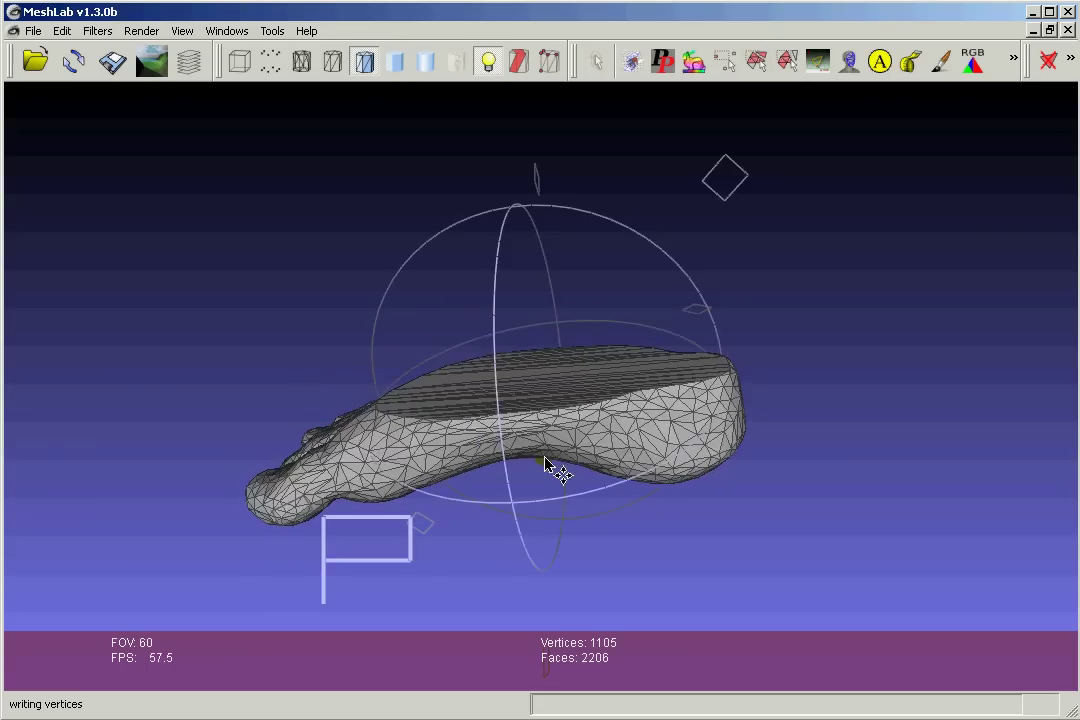